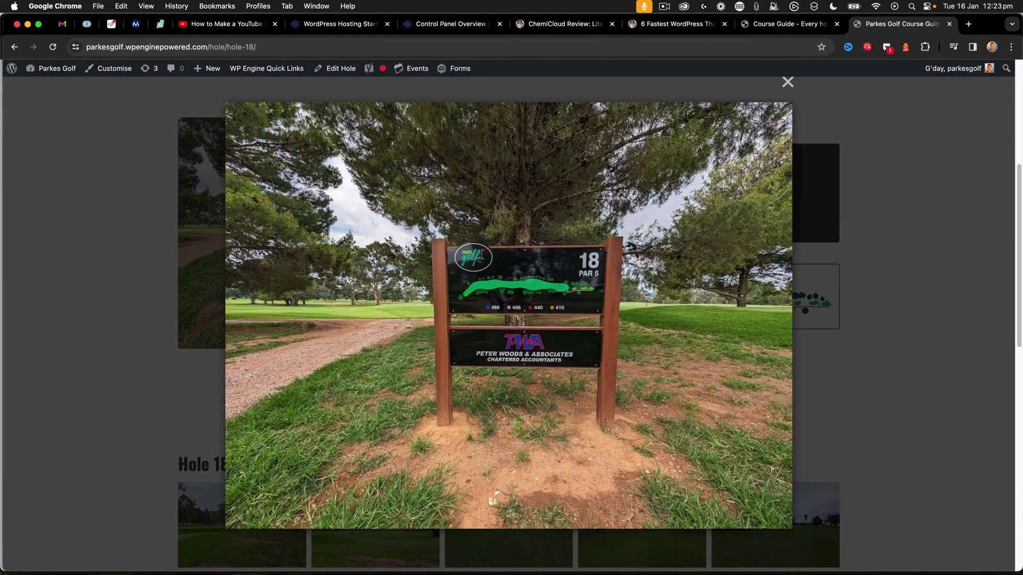
Close the enlarged tee-box photo, then open and close the hole map lightbox.
{"action": "left_click", "coordinate": [788, 82]}
{"action": "left_click", "coordinate": [706, 288]}
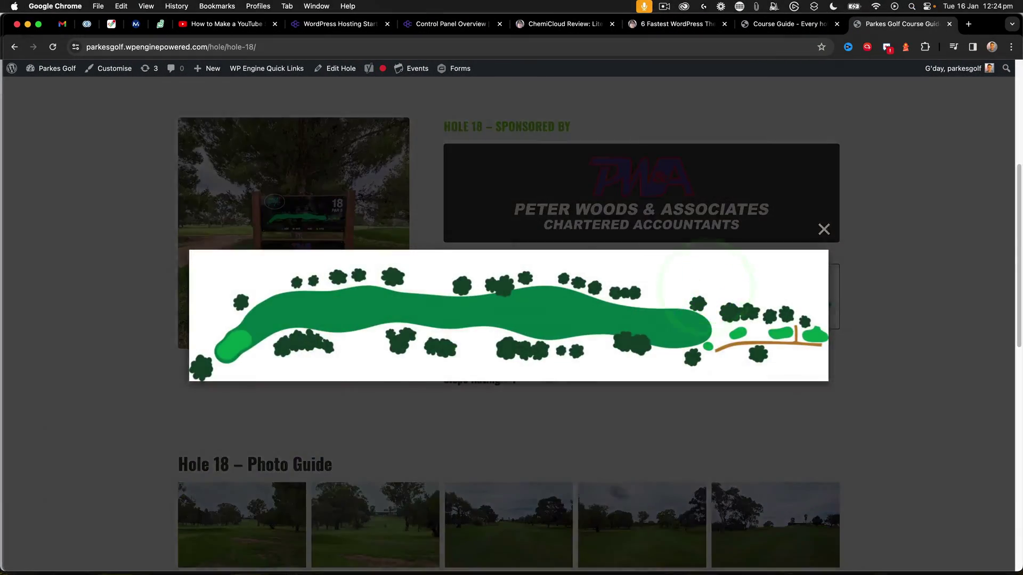
{"action": "left_click", "coordinate": [826, 229]}
{"action": "scroll", "coordinate": [824, 241], "scroll_direction": "down", "scroll_amount": 3}
Browse through the gallery photos in the lightbox, close it, and reopen the hole map.
{"action": "left_click", "coordinate": [242, 379]}
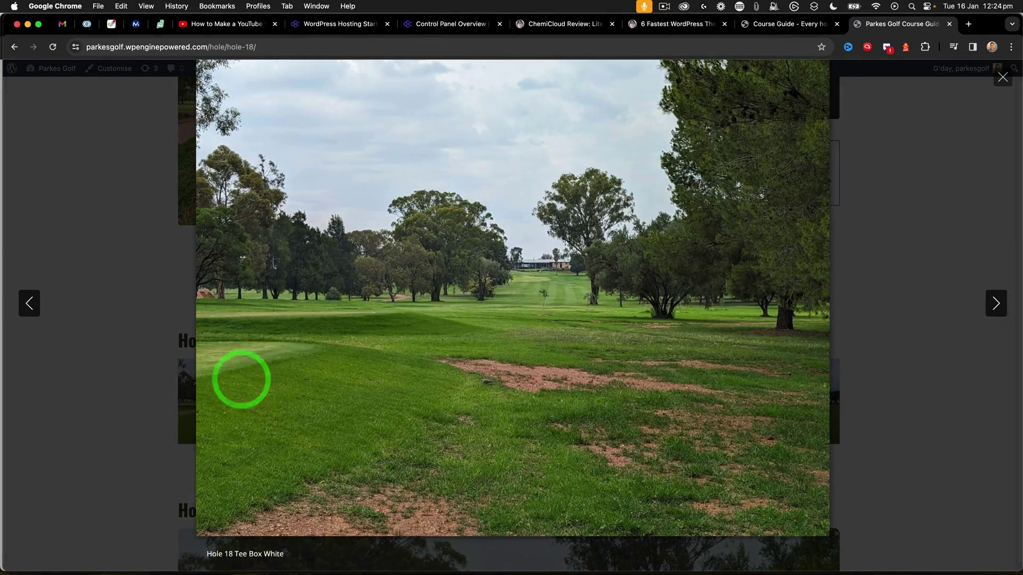
{"action": "left_click", "coordinate": [998, 302]}
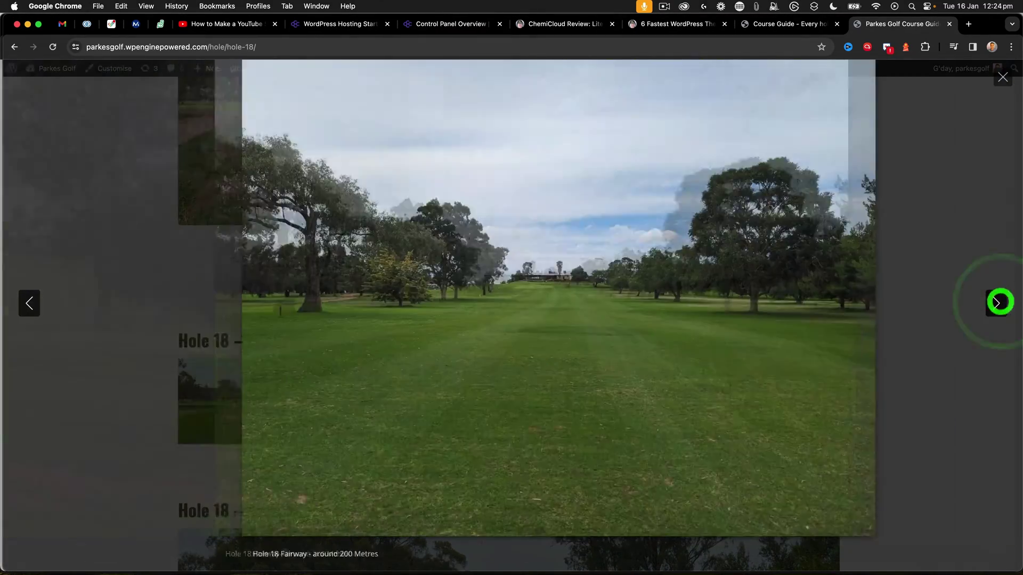
{"action": "left_click", "coordinate": [999, 301]}
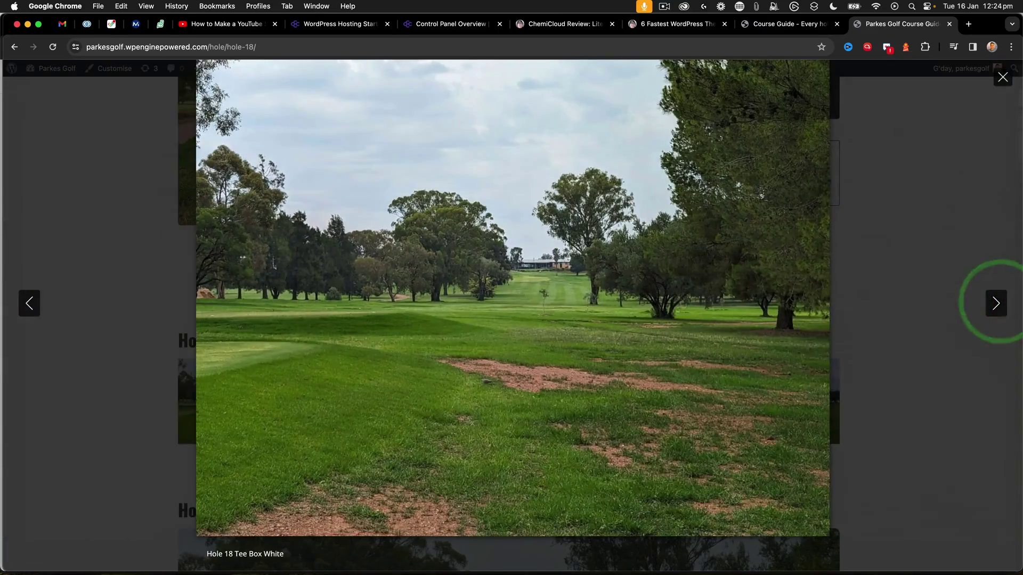
{"action": "left_click", "coordinate": [1004, 78]}
{"action": "scroll", "coordinate": [1000, 123], "scroll_direction": "up", "scroll_amount": 2}
{"action": "scroll", "coordinate": [644, 360], "scroll_direction": "up", "scroll_amount": 1}
{"action": "left_click", "coordinate": [644, 395]}
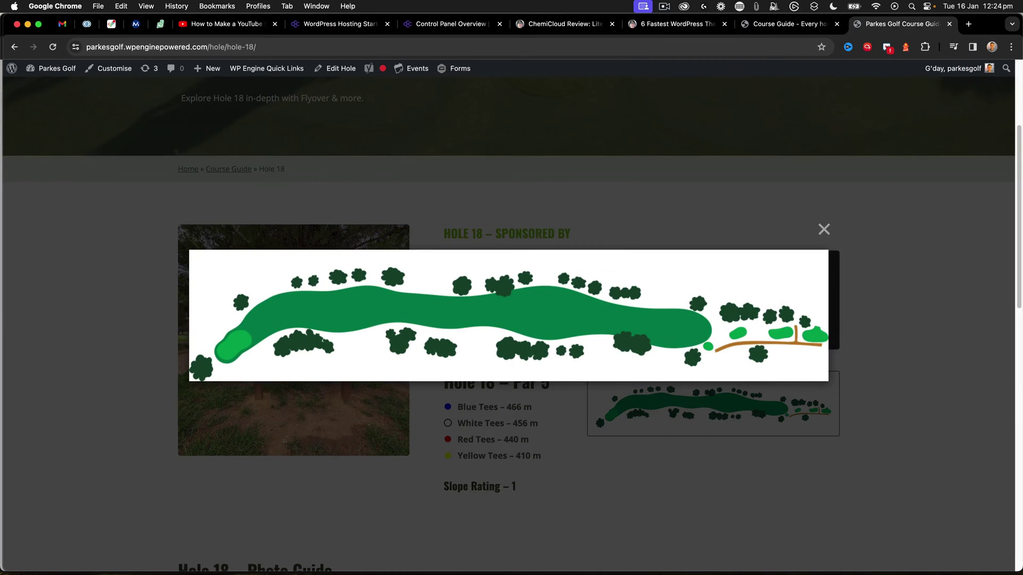
Close the hole map lightbox and select the Single Hole Layout block in the editor.
{"action": "left_click", "coordinate": [824, 230]}
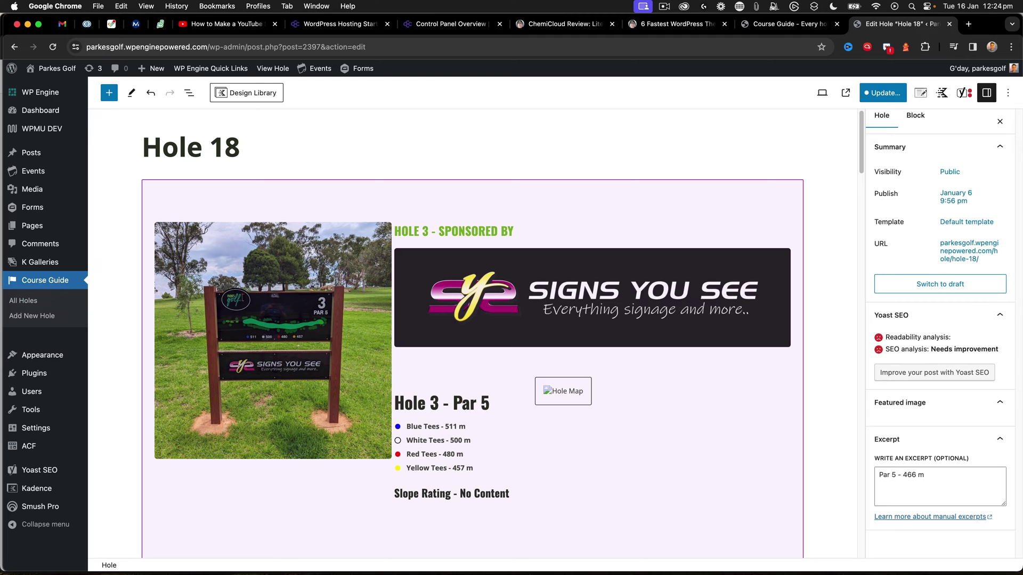
{"action": "left_click", "coordinate": [571, 392]}
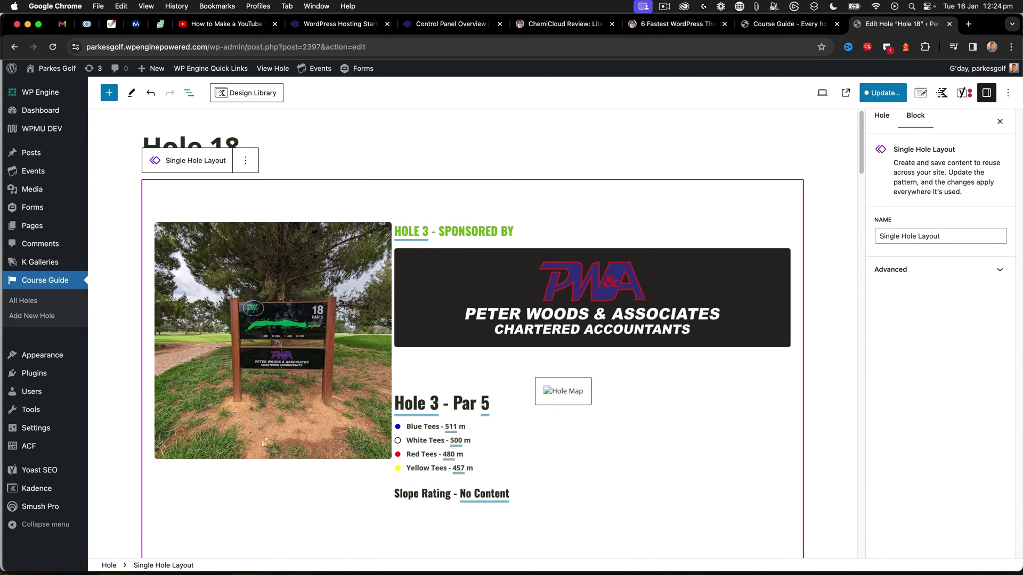
Drill through List View to the hole map Image (Adv) block and show its Link Settings.
{"action": "left_click", "coordinate": [189, 93]}
{"action": "left_click", "coordinate": [98, 149]}
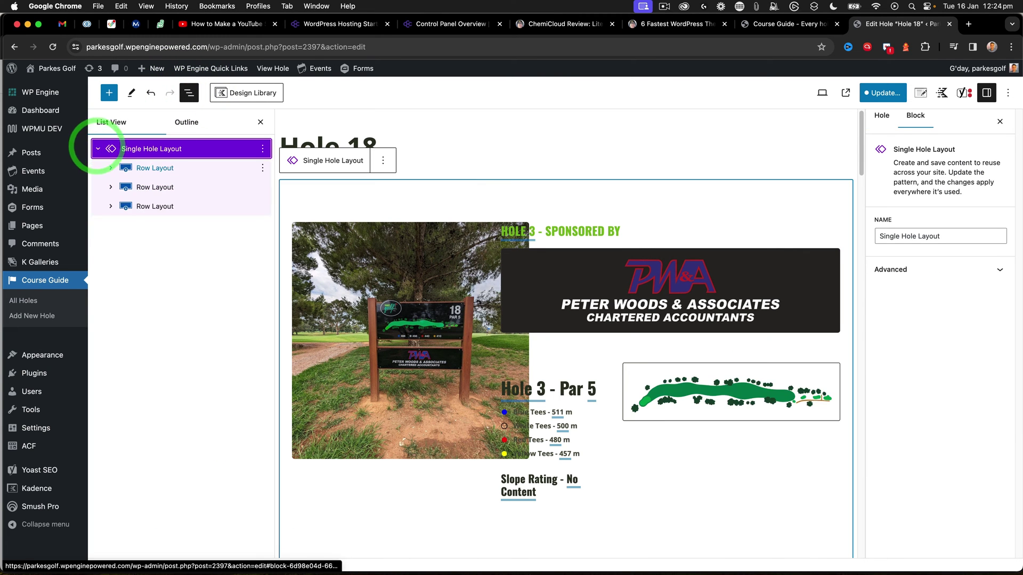
{"action": "left_click", "coordinate": [111, 168]}
{"action": "left_click", "coordinate": [126, 207]}
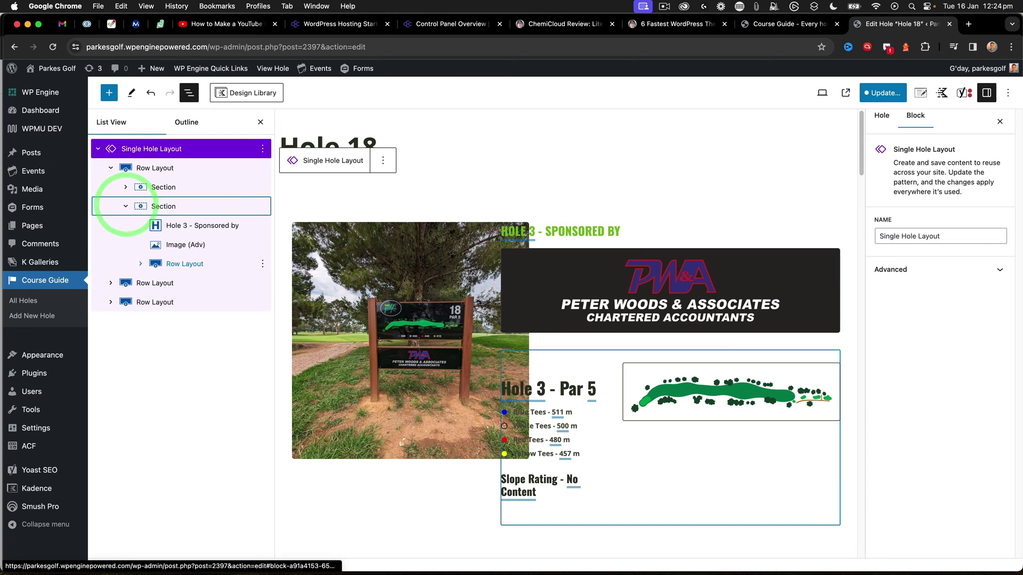
{"action": "left_click", "coordinate": [140, 264]}
{"action": "left_click", "coordinate": [155, 303]}
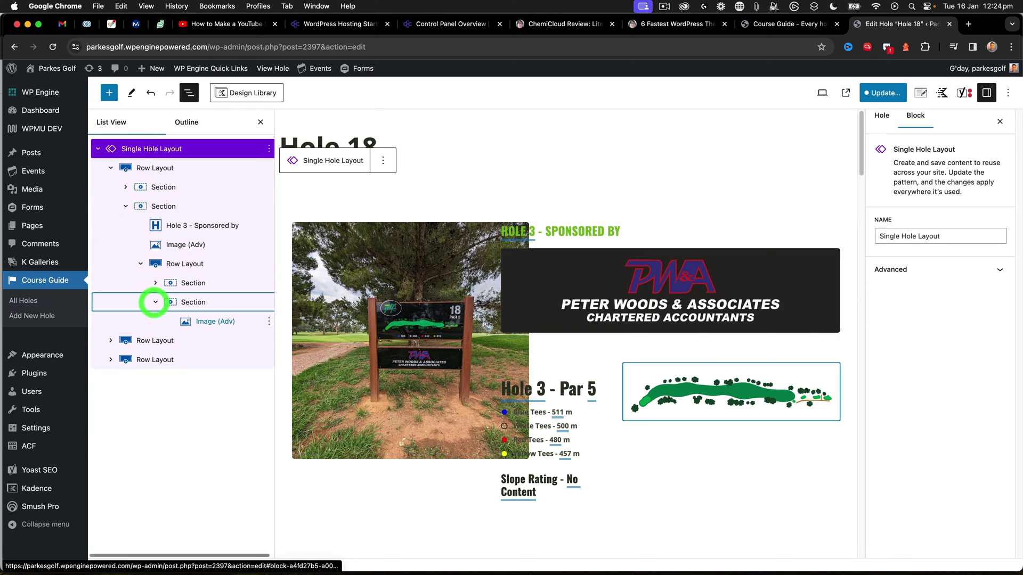
{"action": "left_click", "coordinate": [218, 321]}
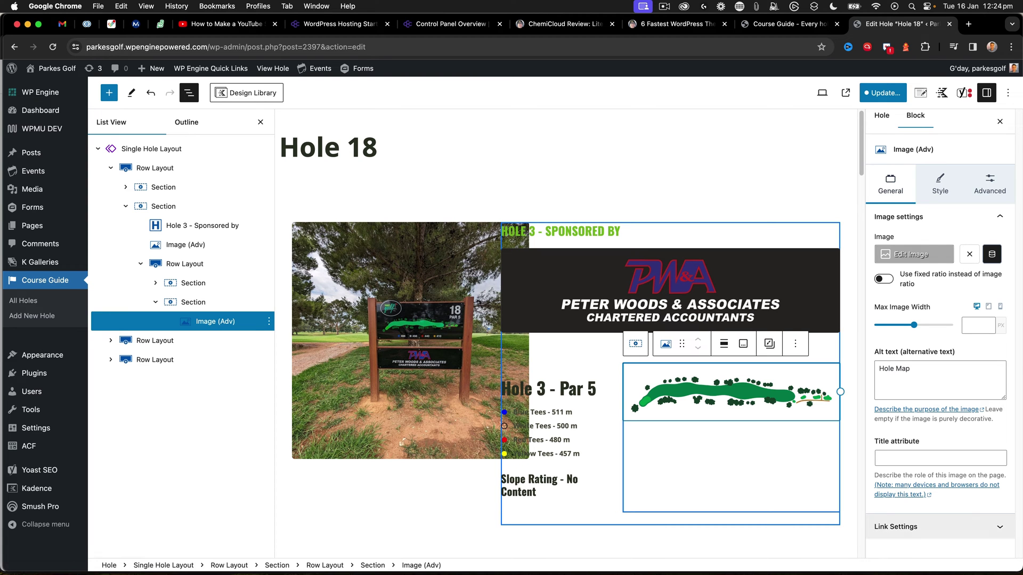
{"action": "left_click", "coordinate": [998, 525]}
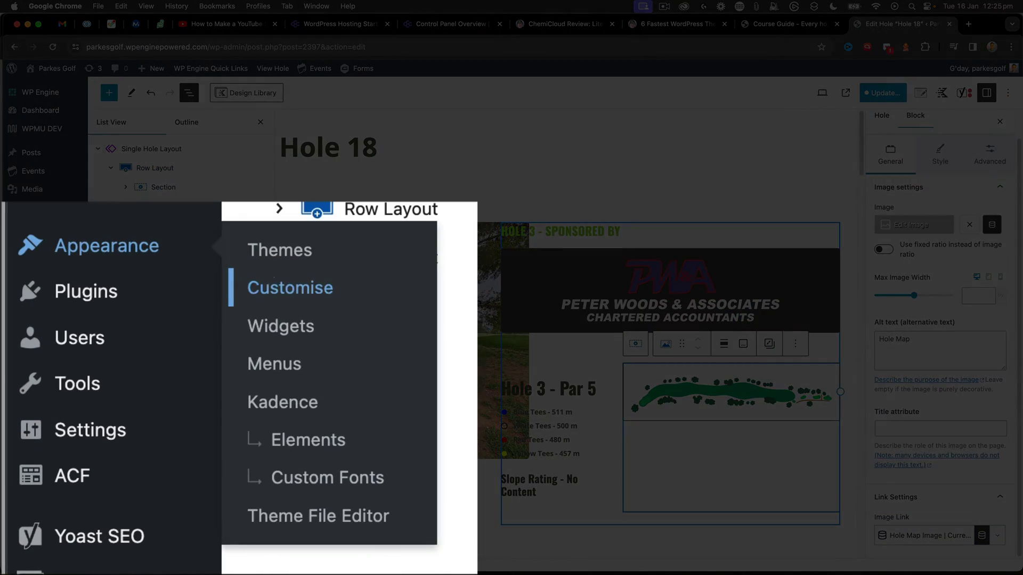
Go to Appearance > Customise, confirming Leave in the browser prompt.
{"action": "left_click", "coordinate": [110, 365]}
{"action": "left_click", "coordinate": [541, 216]}
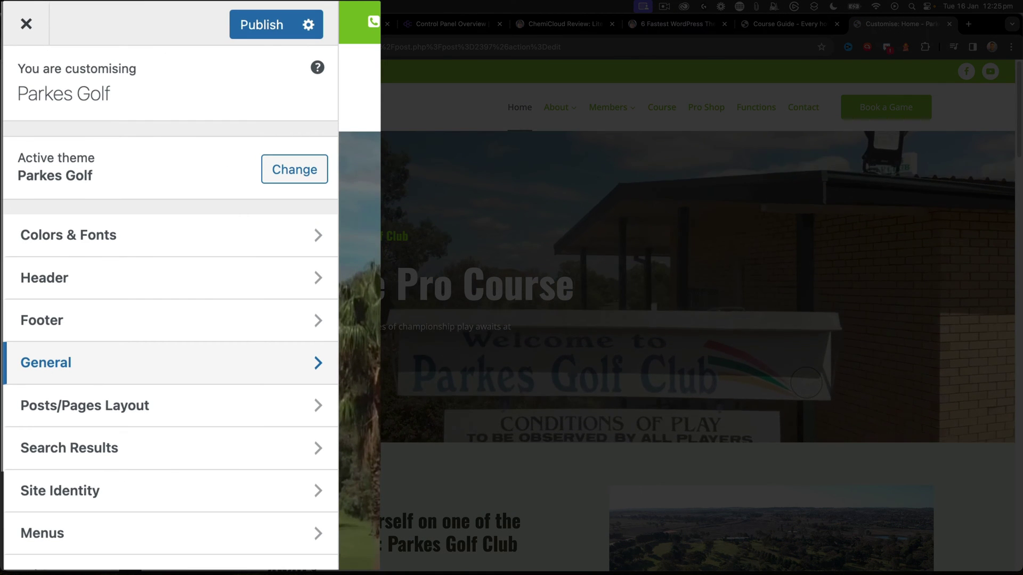
Turn off Enable Lightbox in General > Performance, publish, and return to the Course Guide page.
{"action": "left_click", "coordinate": [52, 364]}
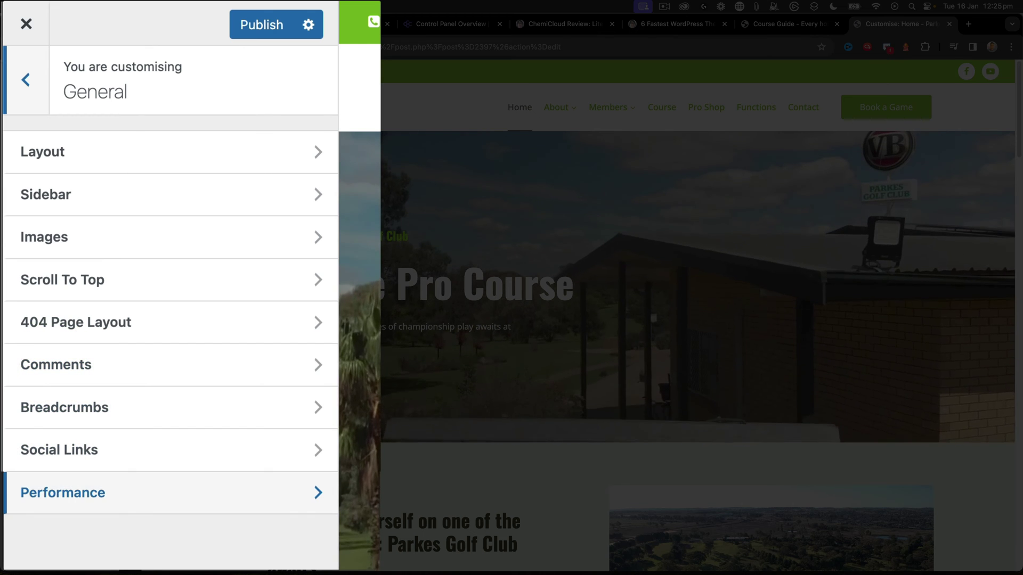
{"action": "left_click", "coordinate": [62, 494]}
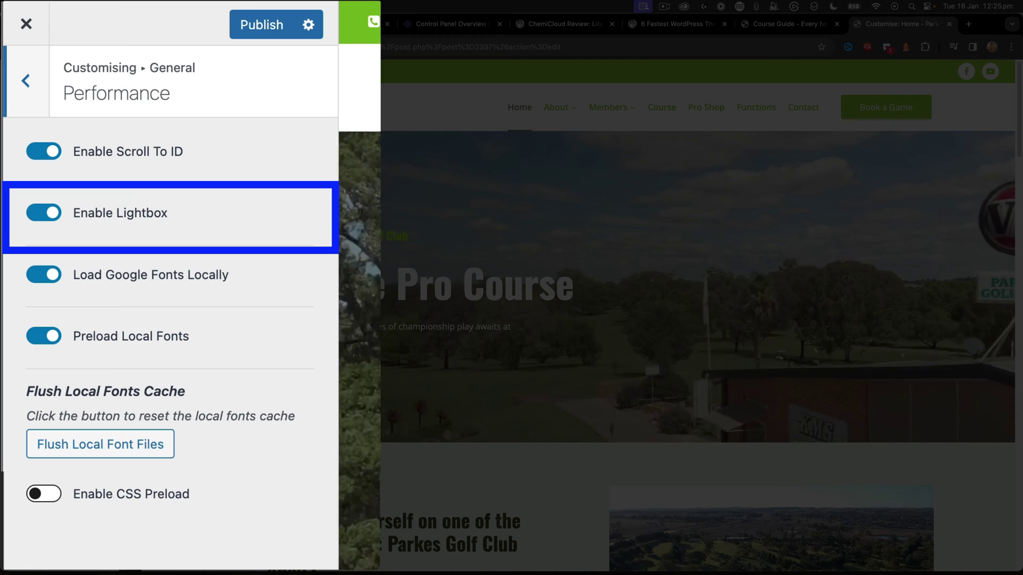
{"action": "left_click", "coordinate": [41, 214]}
{"action": "left_click", "coordinate": [262, 24]}
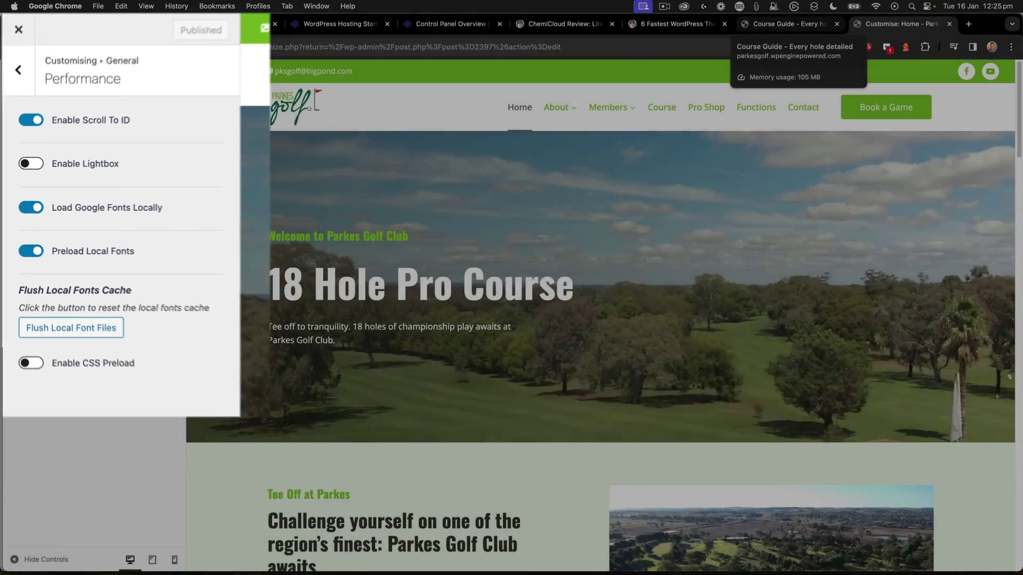
{"action": "left_click", "coordinate": [801, 24]}
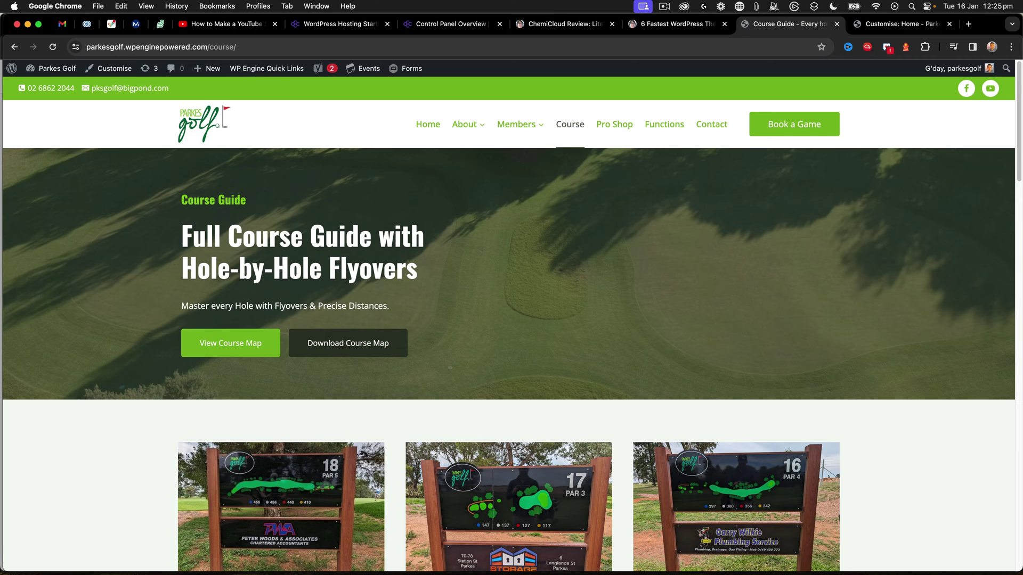
On Hole 18, confirm the map and tee-box photo open as plain image tabs, closing each.
{"action": "left_click", "coordinate": [297, 453]}
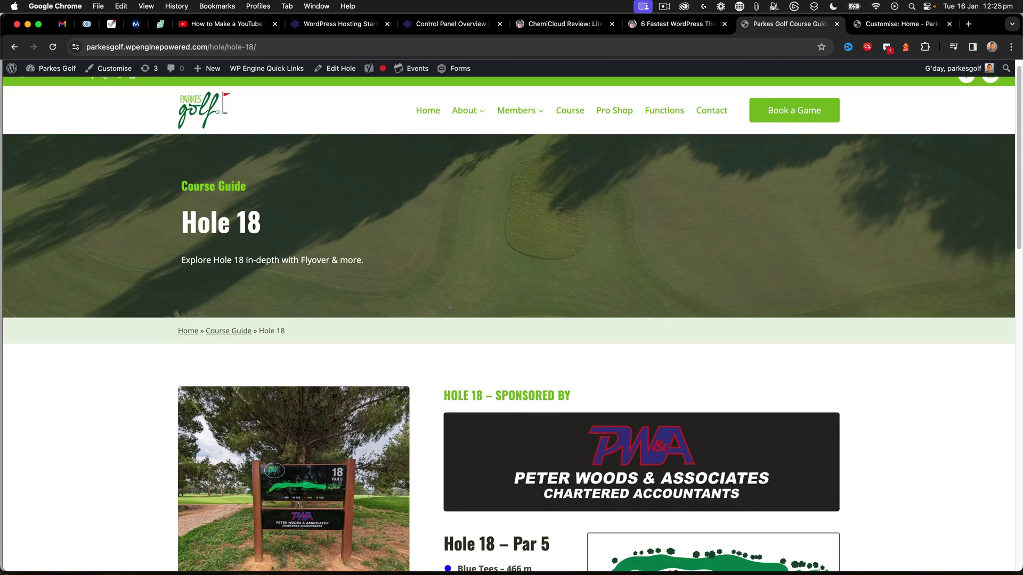
{"action": "scroll", "coordinate": [285, 268], "scroll_direction": "down", "scroll_amount": 5}
{"action": "left_click", "coordinate": [651, 230]}
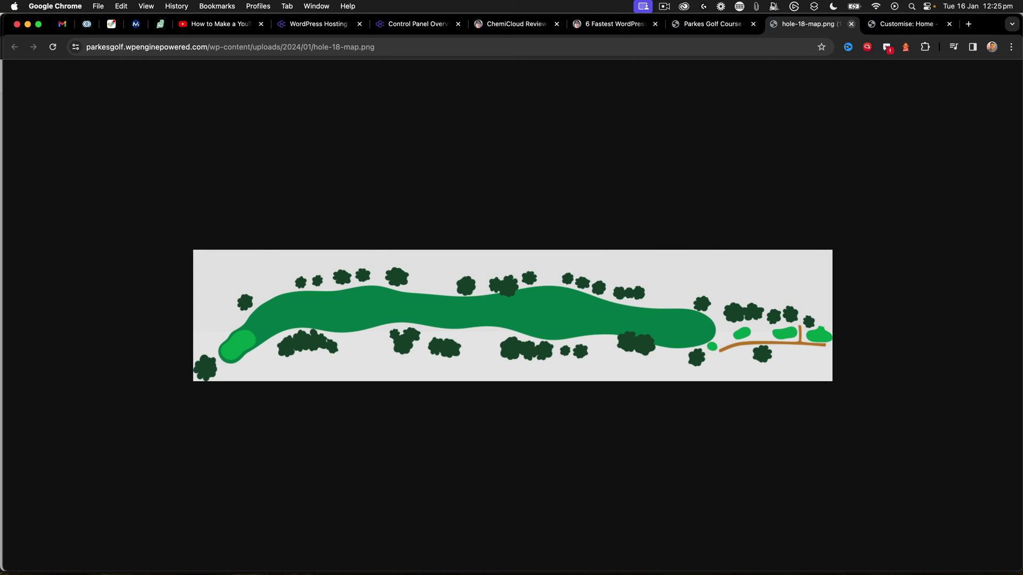
{"action": "left_click", "coordinate": [851, 23]}
{"action": "left_click", "coordinate": [312, 181]}
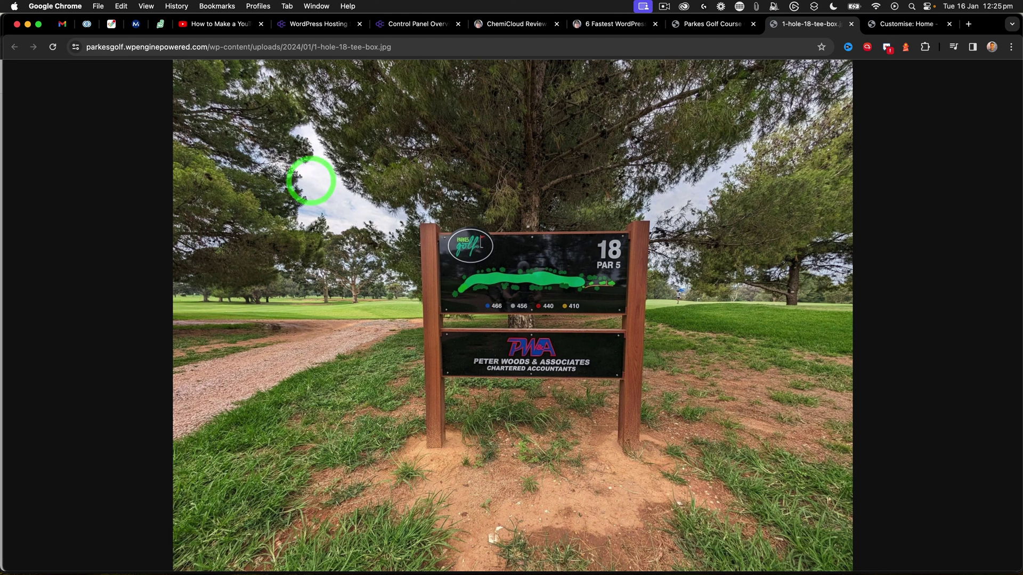
{"action": "left_click", "coordinate": [851, 23]}
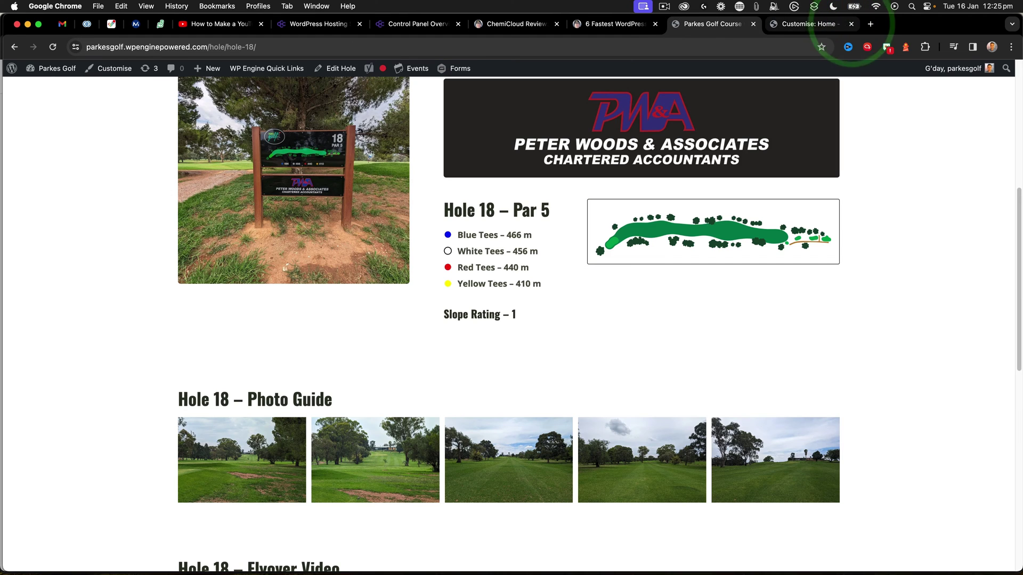
Re-enable Enable Lightbox and publish, then open the Hole 18 map in a lightbox.
{"action": "left_click", "coordinate": [807, 23]}
{"action": "left_click", "coordinate": [32, 233]}
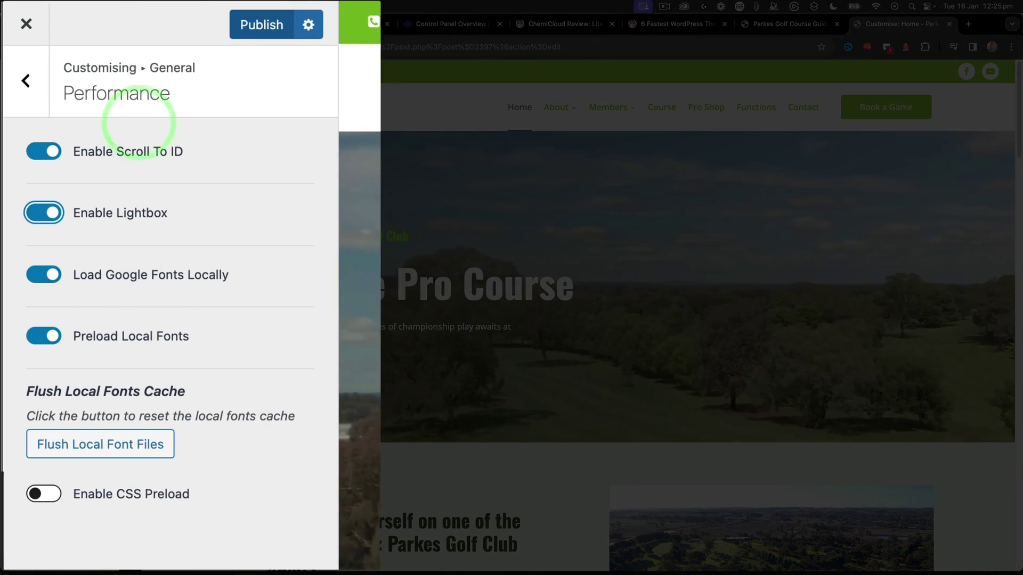
{"action": "left_click", "coordinate": [140, 67]}
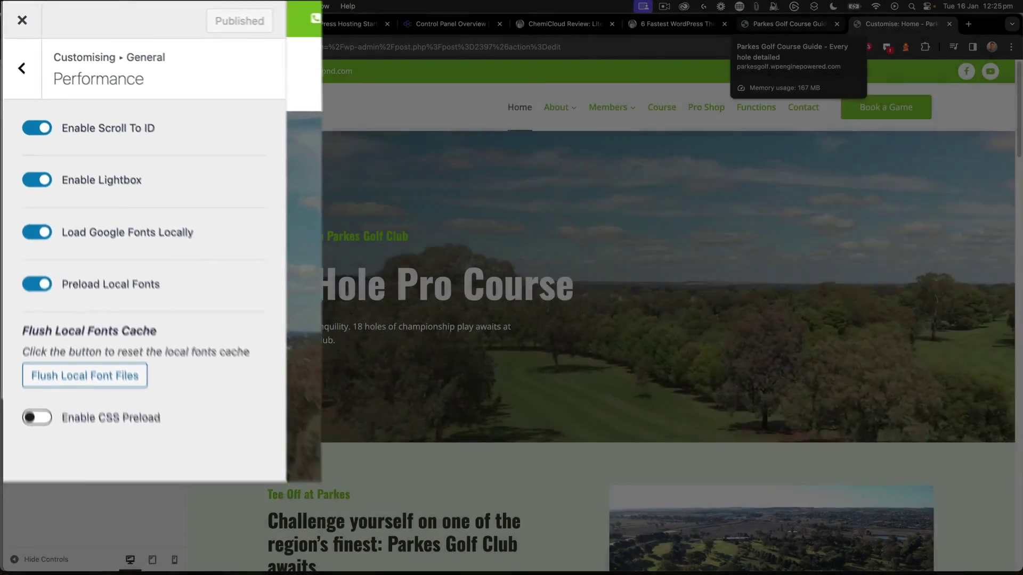
{"action": "left_click", "coordinate": [783, 24]}
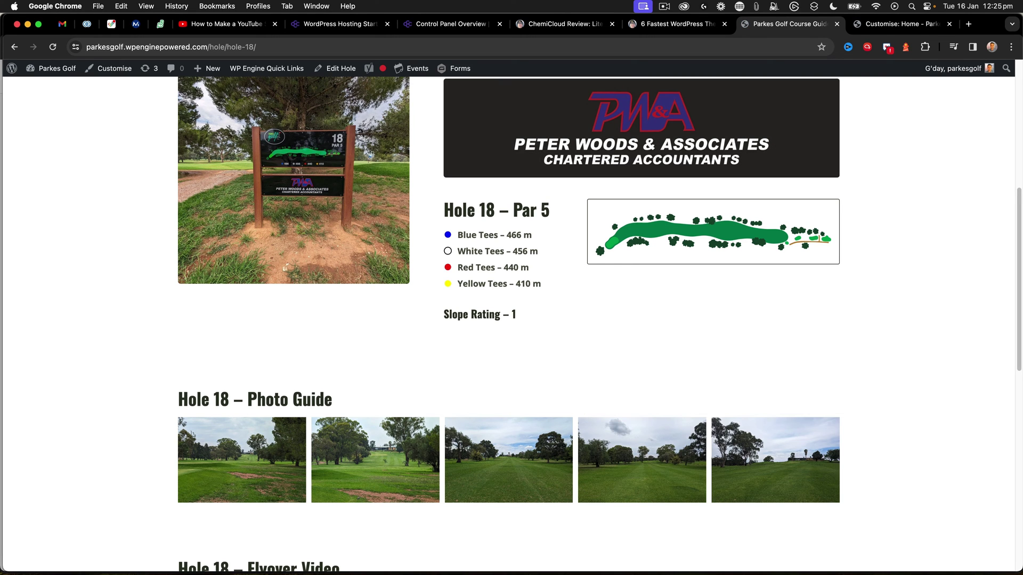
{"action": "left_click", "coordinate": [673, 202]}
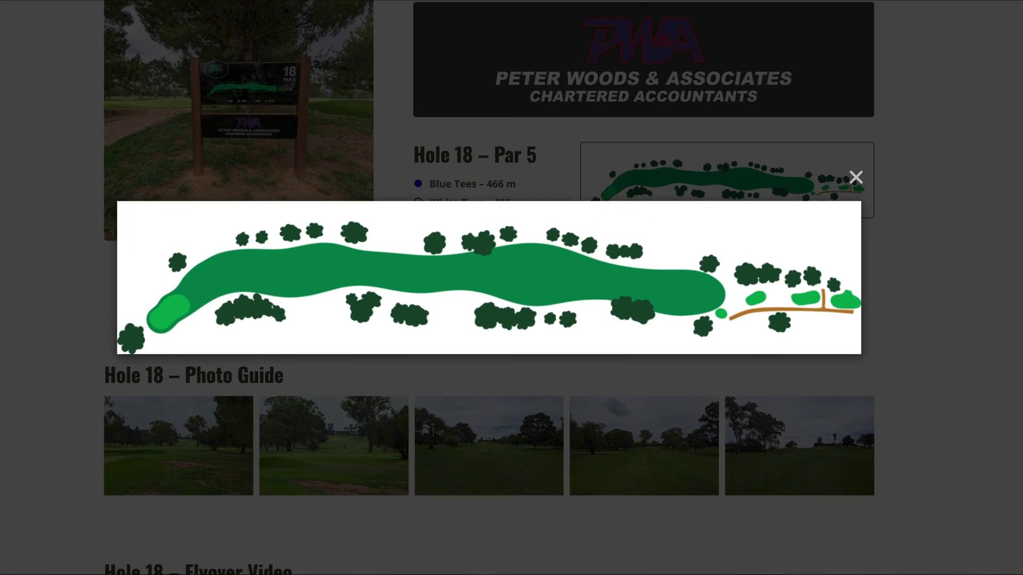